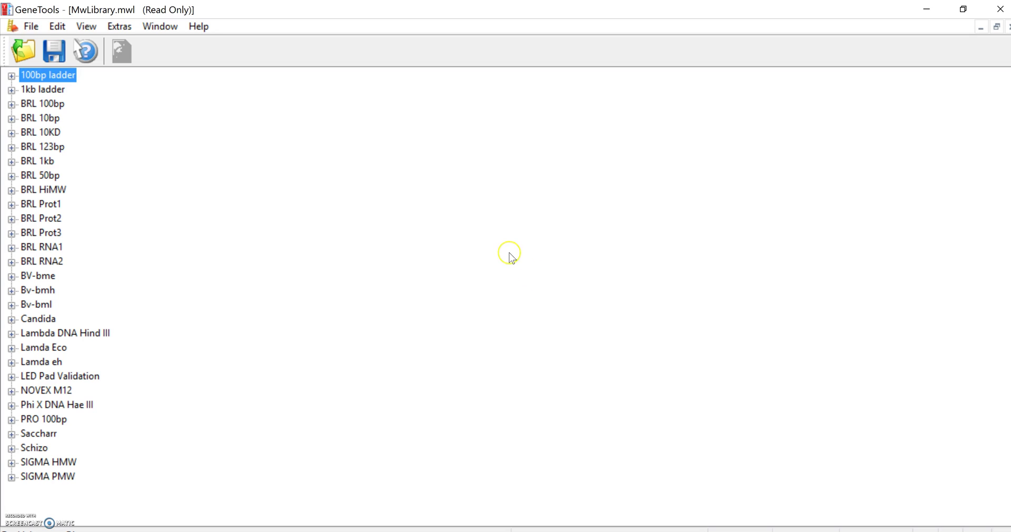
- Choose demogel_1.sgd from the Demo Gel Images folder
{"action": "left_click", "coordinate": [26, 51]}
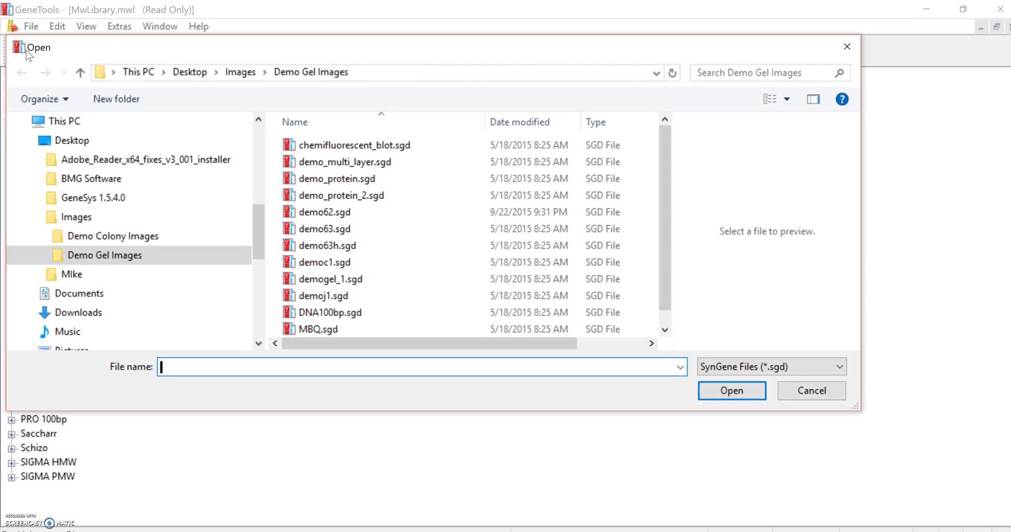
{"action": "left_click", "coordinate": [332, 280]}
- Open demogel_1 as a Gel analysis with tracks located automatically
{"action": "left_click", "coordinate": [737, 394]}
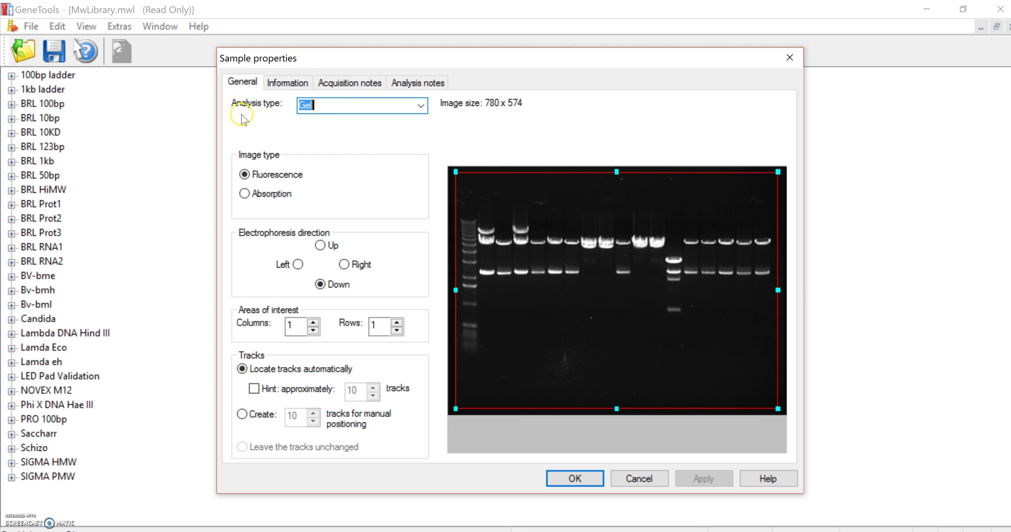
{"action": "left_click", "coordinate": [420, 106]}
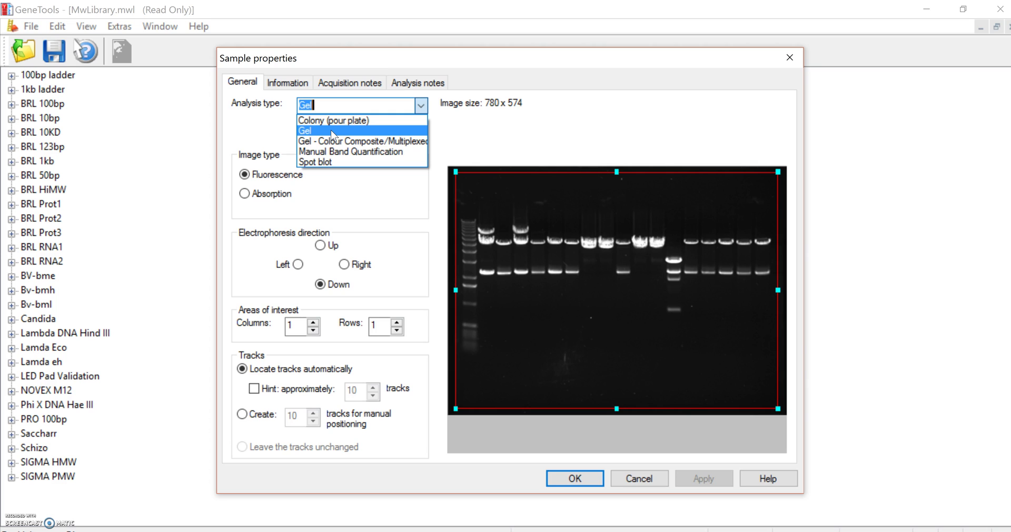
{"action": "left_click", "coordinate": [331, 131]}
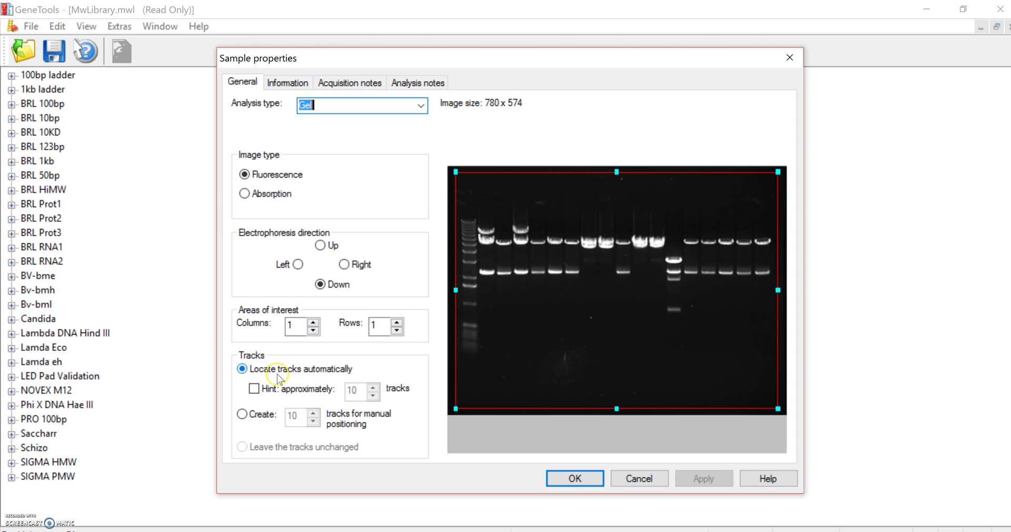
{"action": "left_click", "coordinate": [241, 413]}
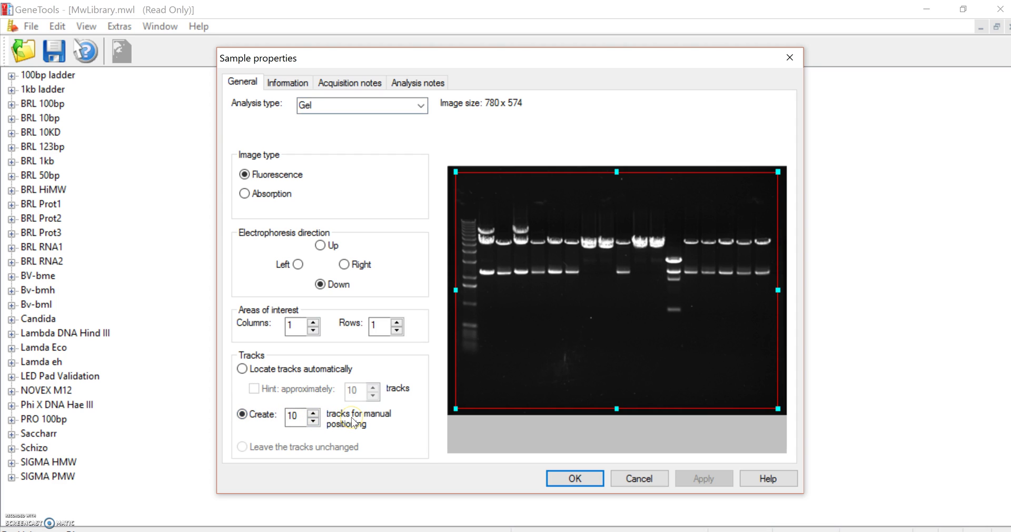
{"action": "left_click", "coordinate": [242, 369]}
{"action": "left_click", "coordinate": [243, 369]}
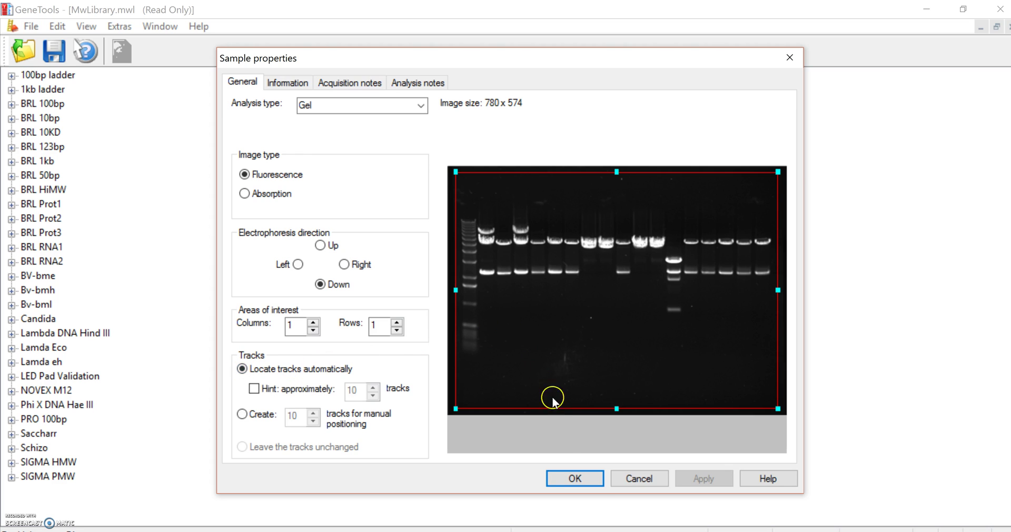
{"action": "left_click", "coordinate": [589, 483]}
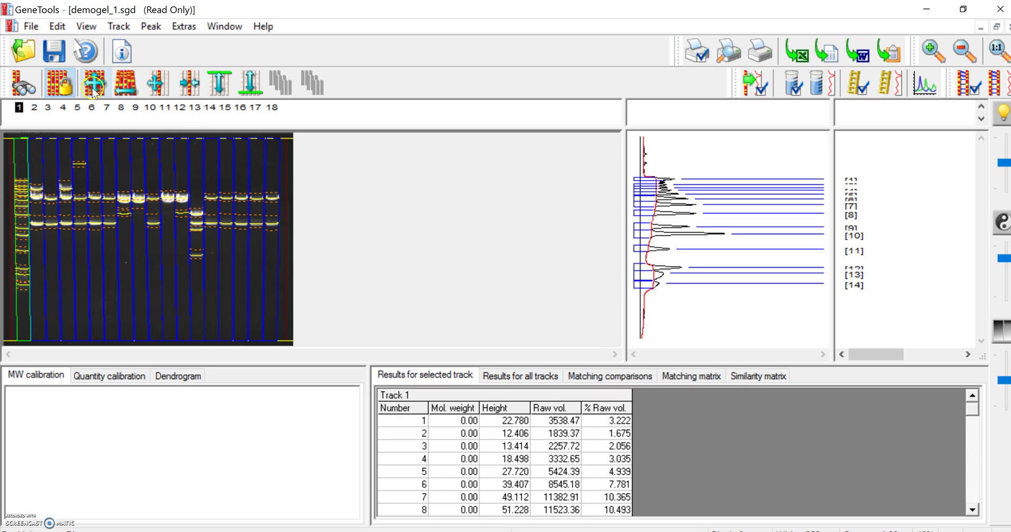
- Lock the detected track pattern, fixing all eighteen lane positions
{"action": "left_click", "coordinate": [66, 87]}
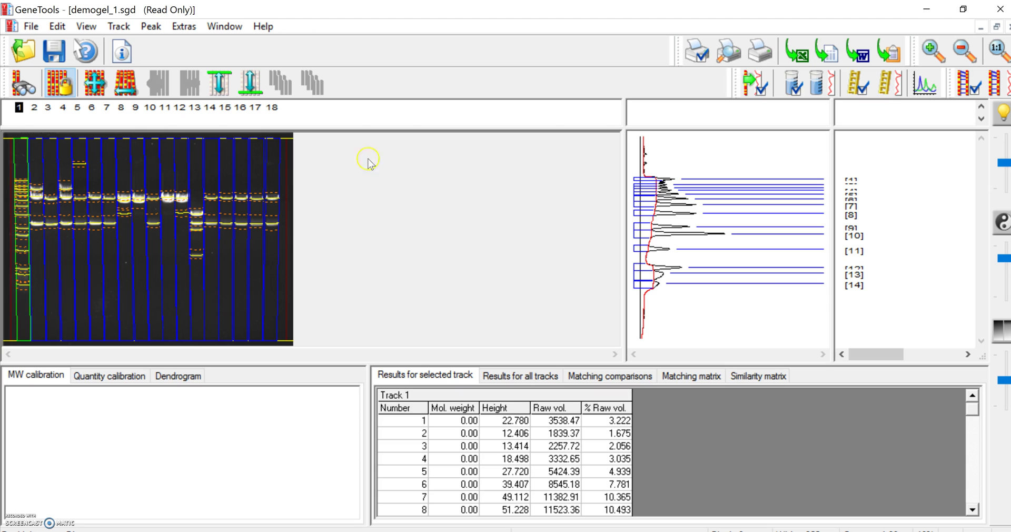
- Zoom the gel in two steps and turn off View > Peak bounds
{"action": "left_click", "coordinate": [931, 50]}
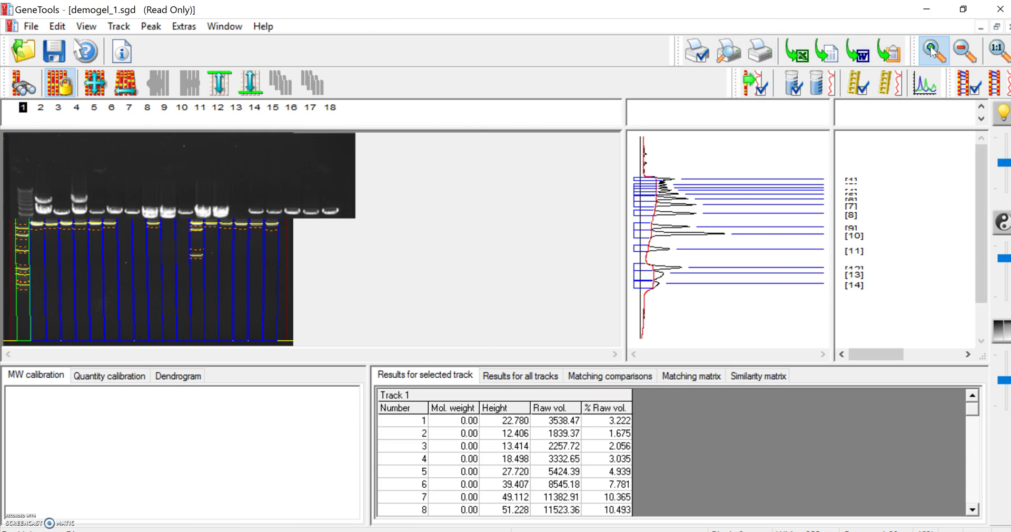
{"action": "left_click", "coordinate": [930, 50]}
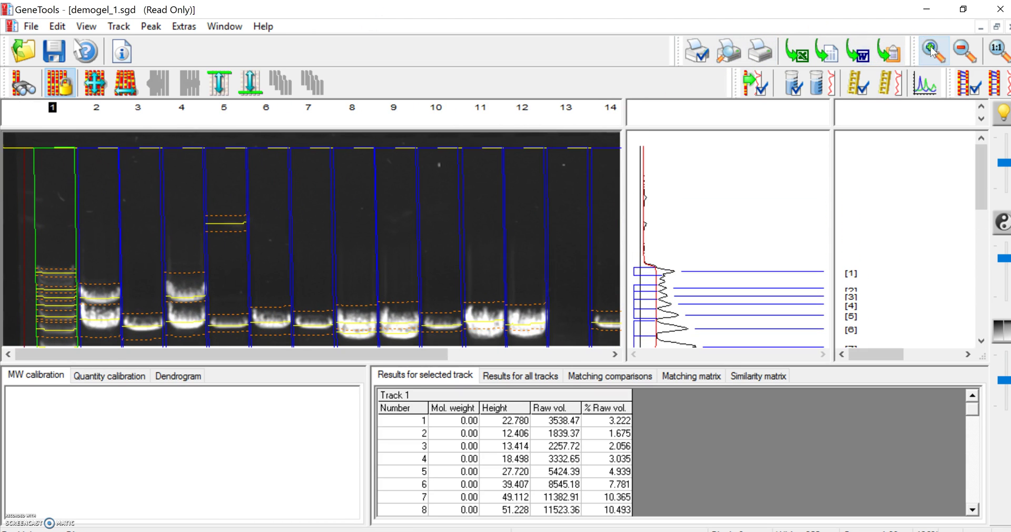
{"action": "left_click", "coordinate": [85, 26]}
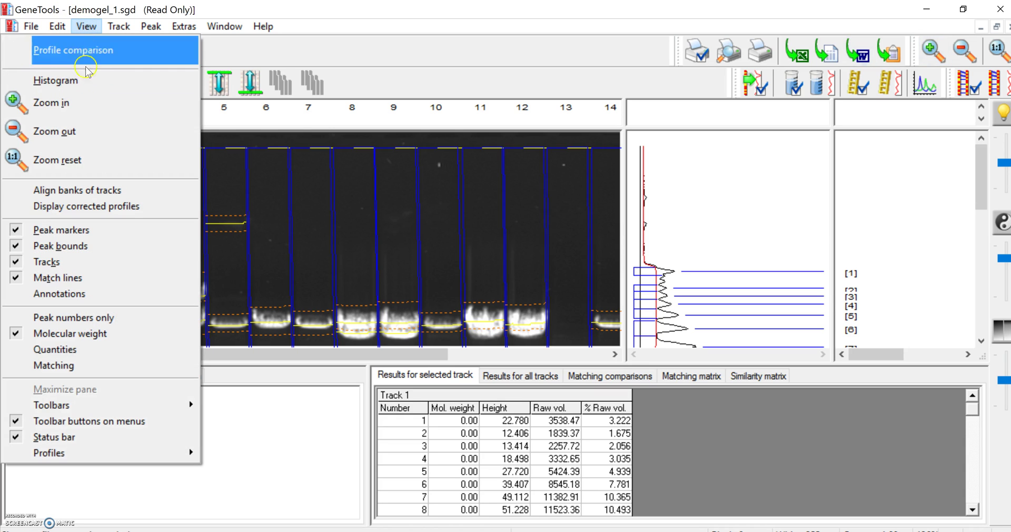
{"action": "left_click", "coordinate": [83, 246]}
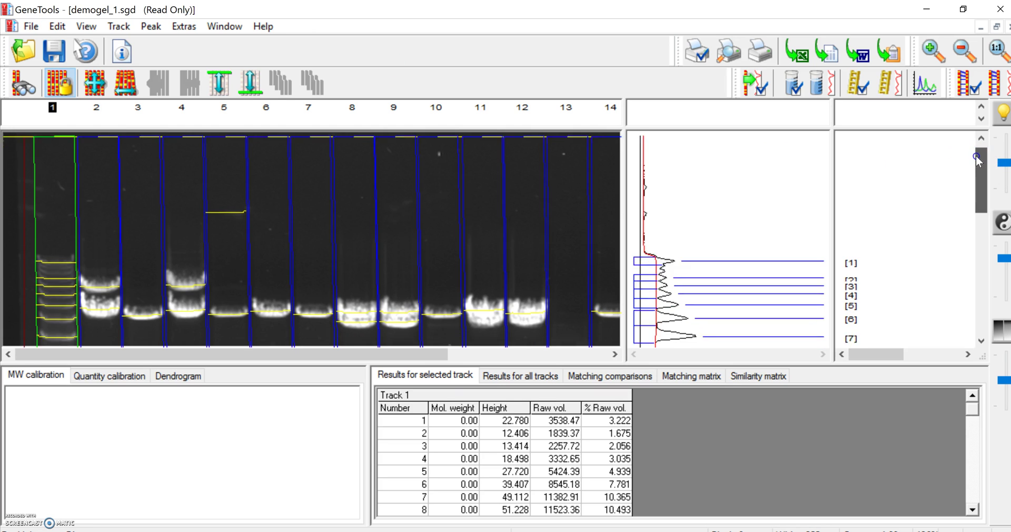
{"action": "scroll", "coordinate": [496, 191], "scroll_direction": "down", "scroll_amount": 5}
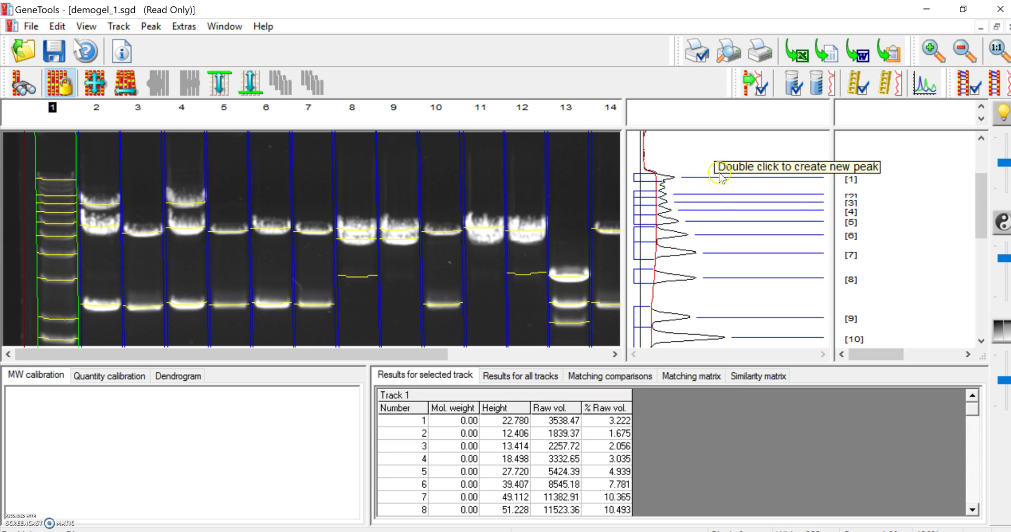
- Assign BRL 1kb standard weights (12216 down to 3054) to lane 1's ten peaks
{"action": "left_click", "coordinate": [888, 86]}
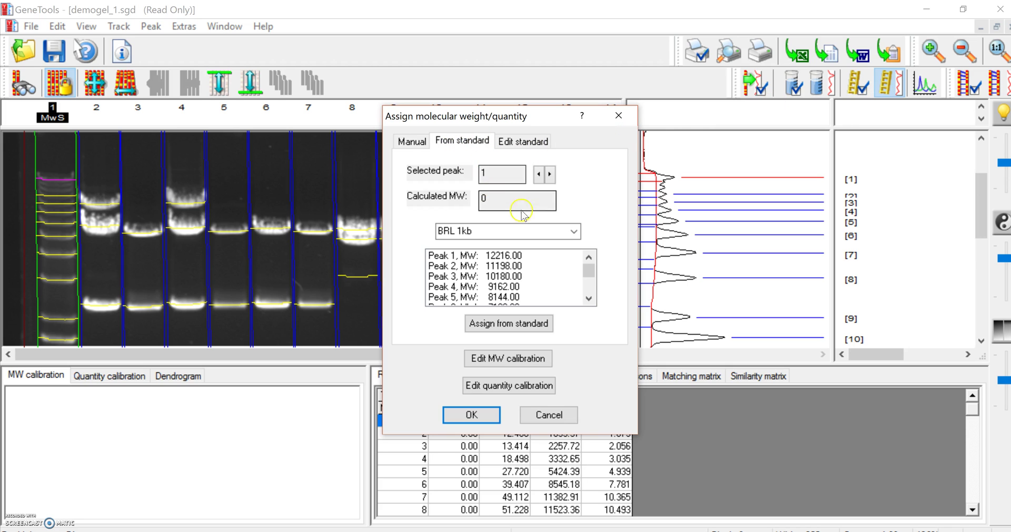
{"action": "left_click", "coordinate": [573, 230]}
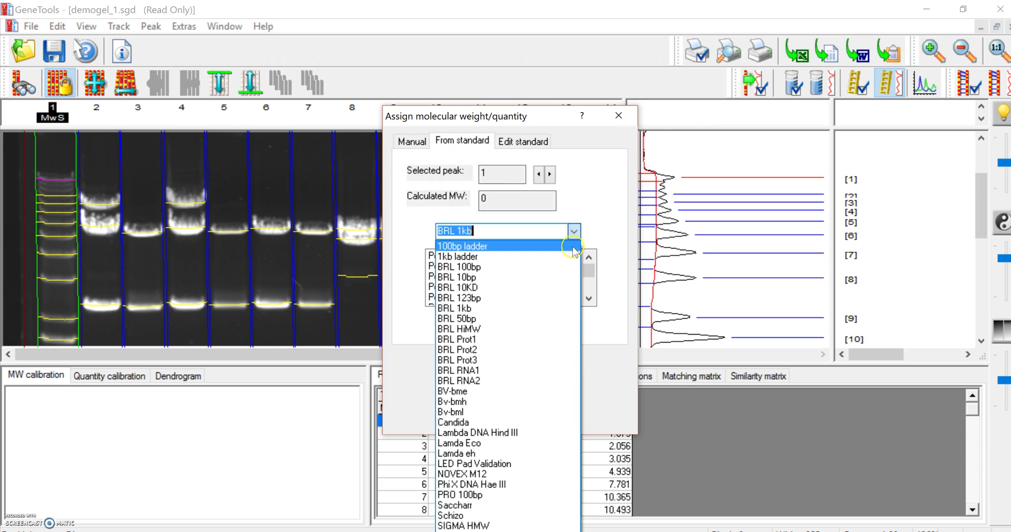
{"action": "left_click", "coordinate": [476, 309]}
{"action": "left_click", "coordinate": [406, 142]}
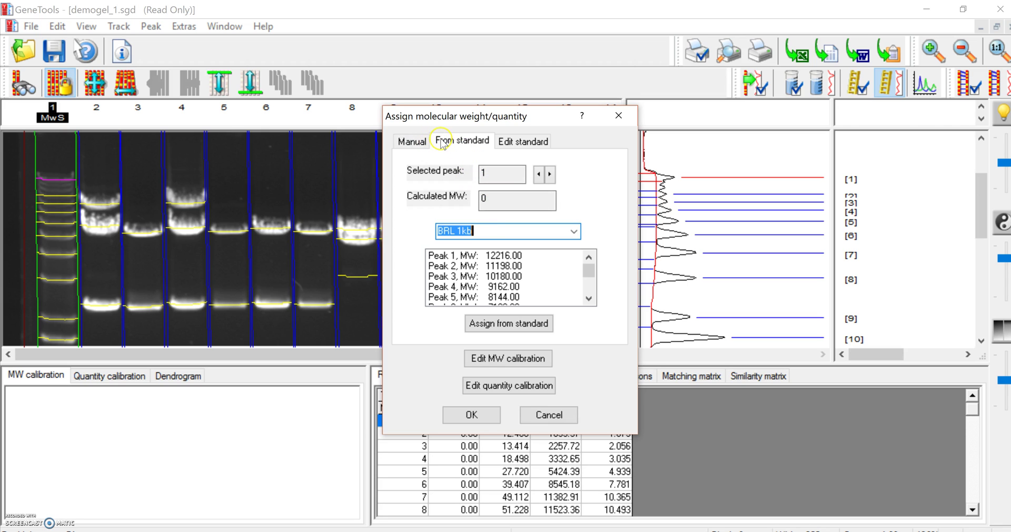
{"action": "left_click", "coordinate": [420, 143]}
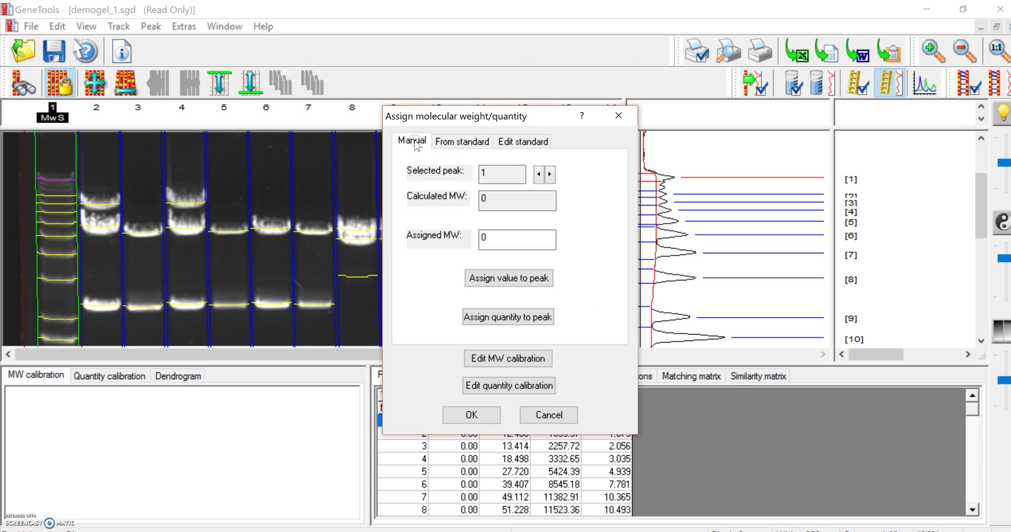
{"action": "left_click", "coordinate": [461, 143]}
{"action": "left_click", "coordinate": [520, 144]}
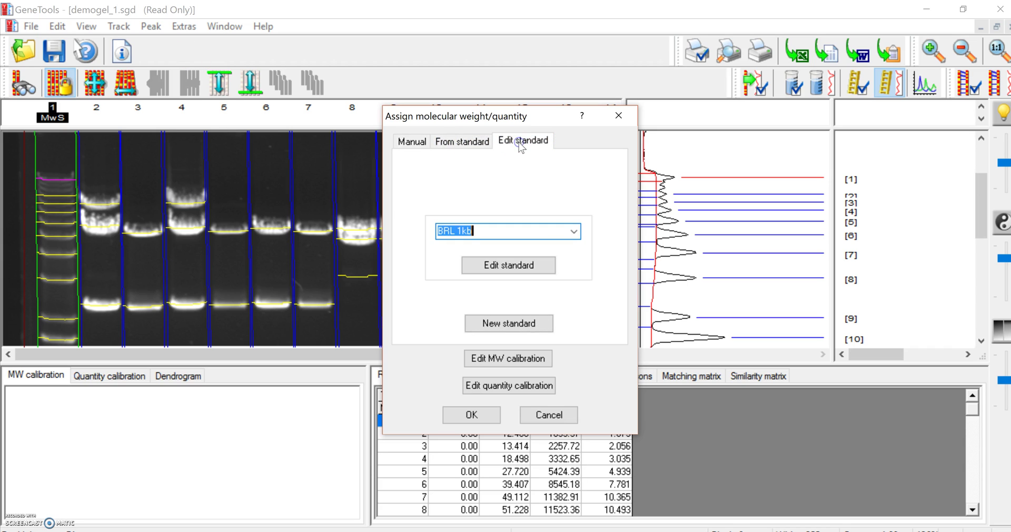
{"action": "left_click", "coordinate": [462, 141]}
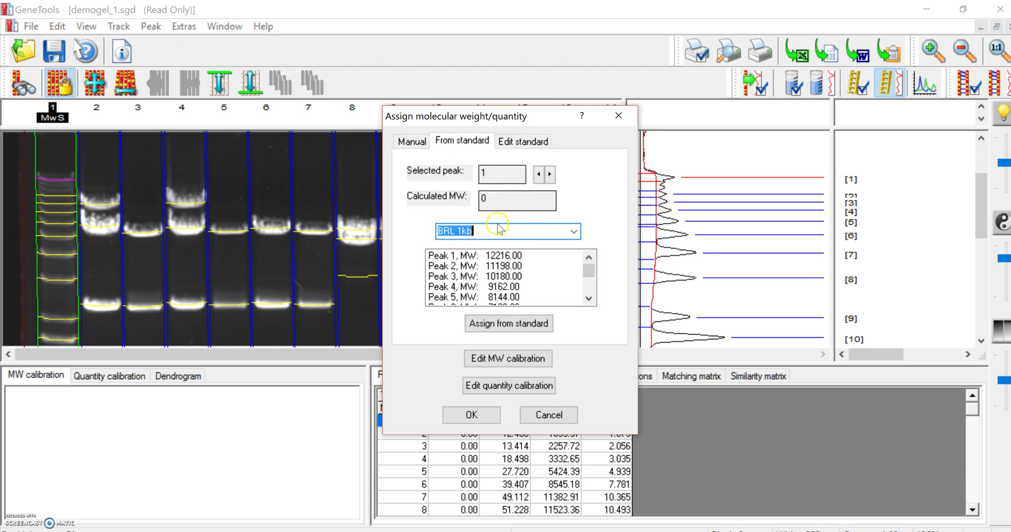
{"action": "left_click", "coordinate": [517, 323]}
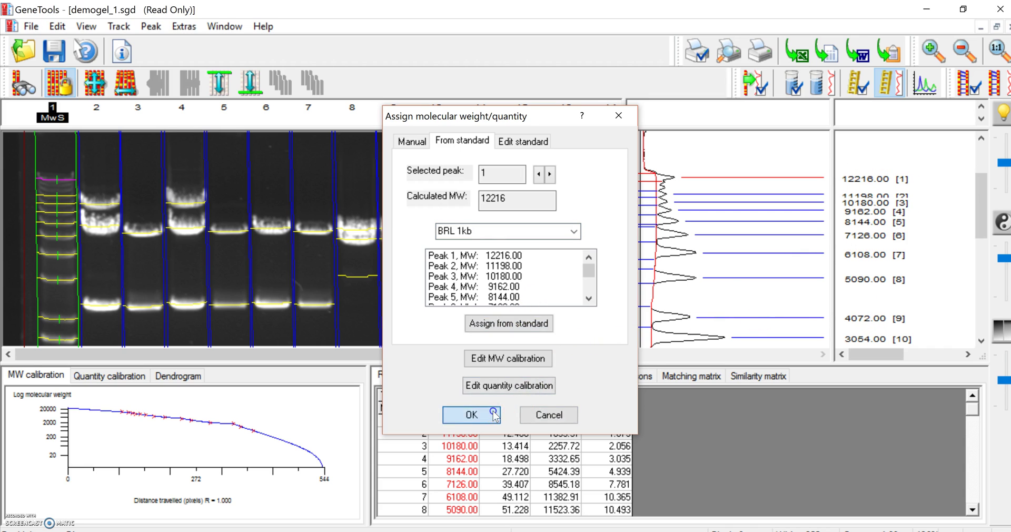
{"action": "left_click", "coordinate": [469, 414]}
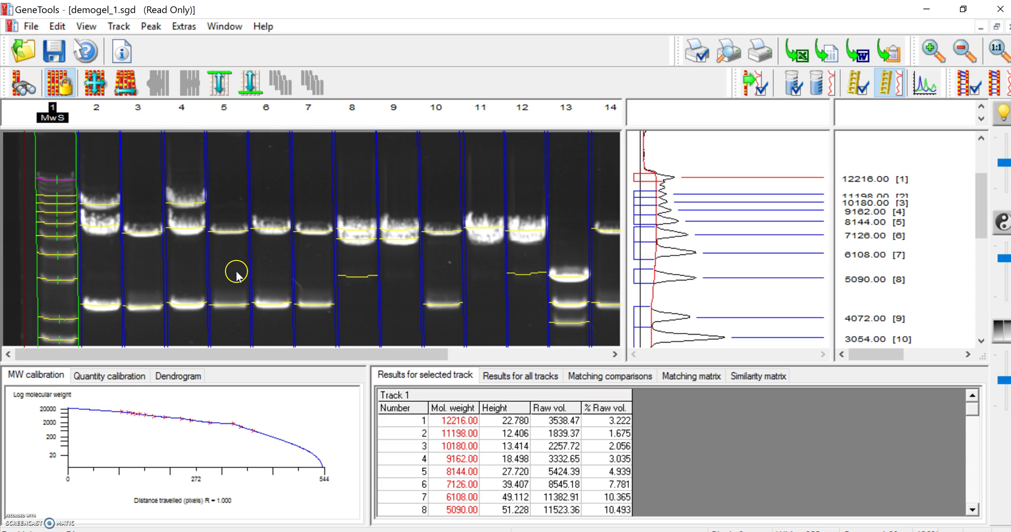
- Select lane 6 to show its bands at 7703.26 and 4441.14 molecular weight
{"action": "left_click", "coordinate": [269, 229]}
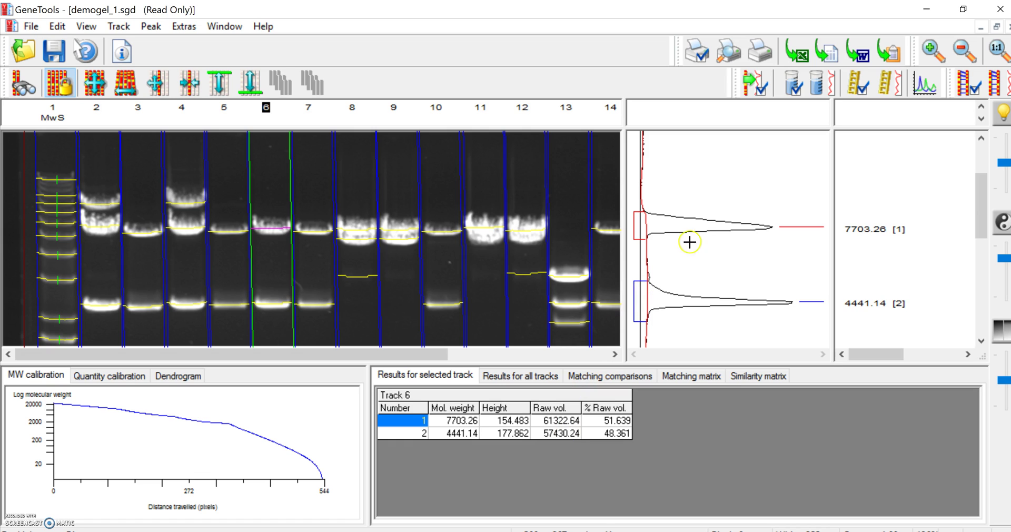
{"action": "left_click", "coordinate": [796, 51]}
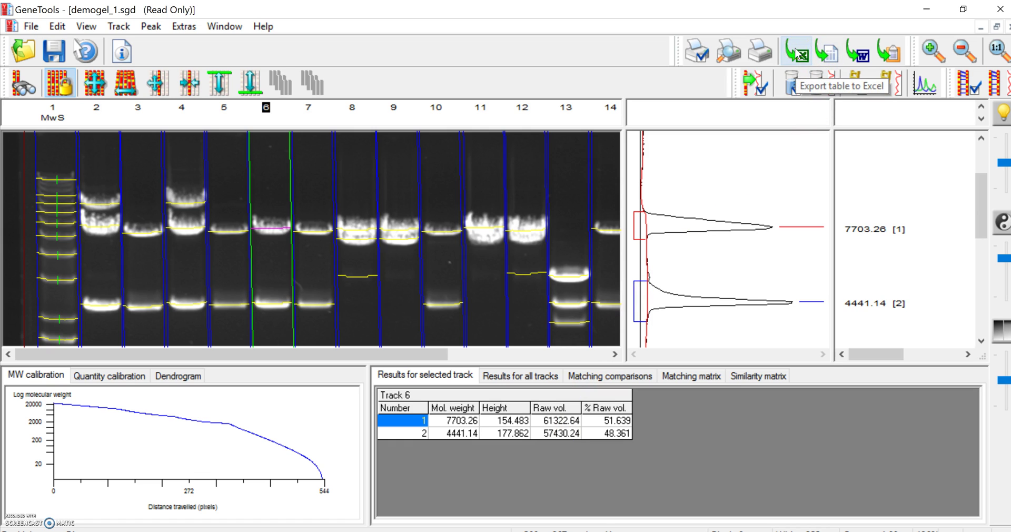
{"action": "left_click", "coordinate": [862, 55]}
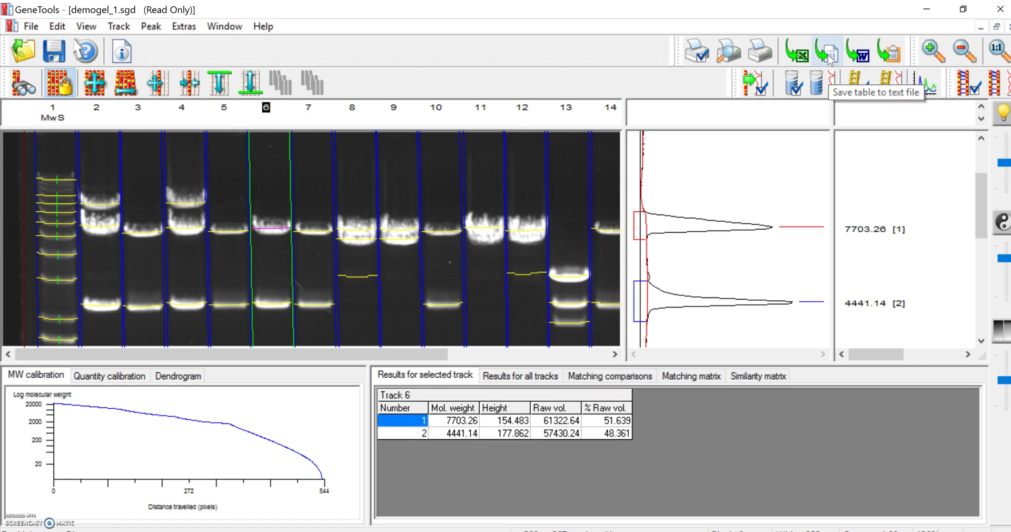
{"action": "left_click", "coordinate": [892, 62]}
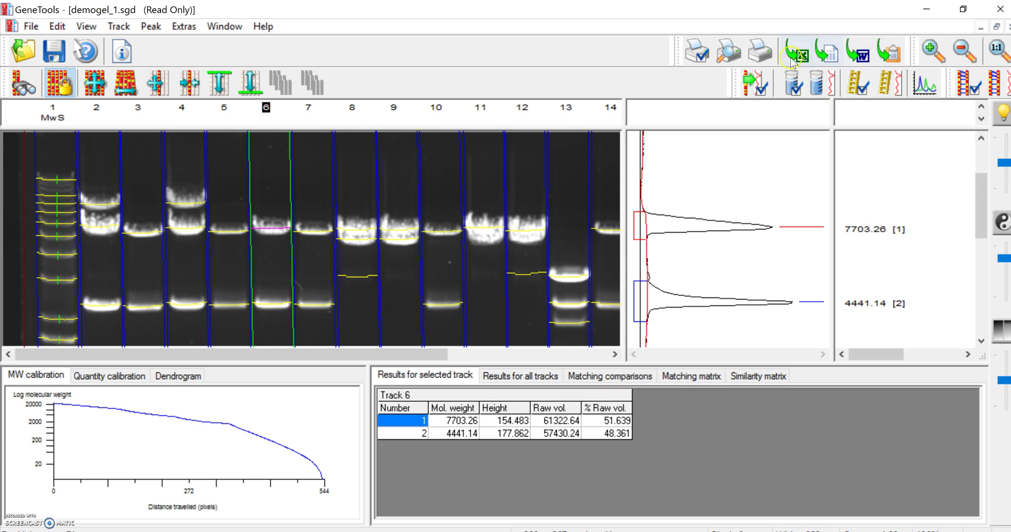
{"action": "left_click", "coordinate": [728, 51]}
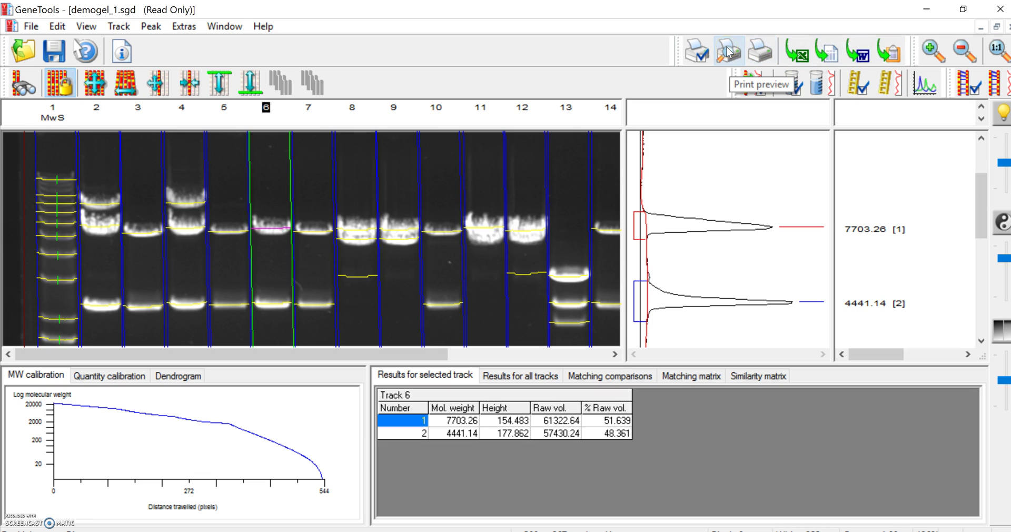
{"action": "left_click", "coordinate": [728, 51]}
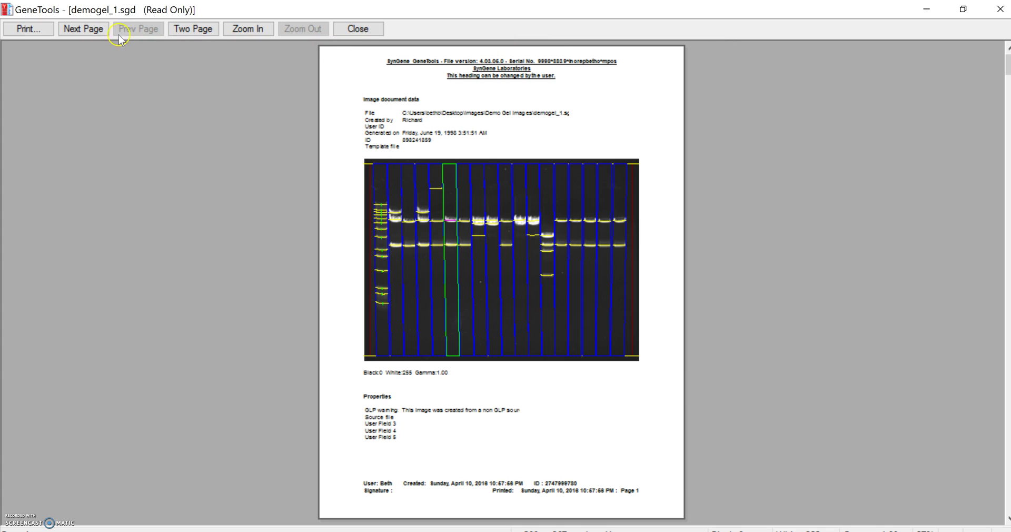
{"action": "left_click", "coordinate": [85, 29]}
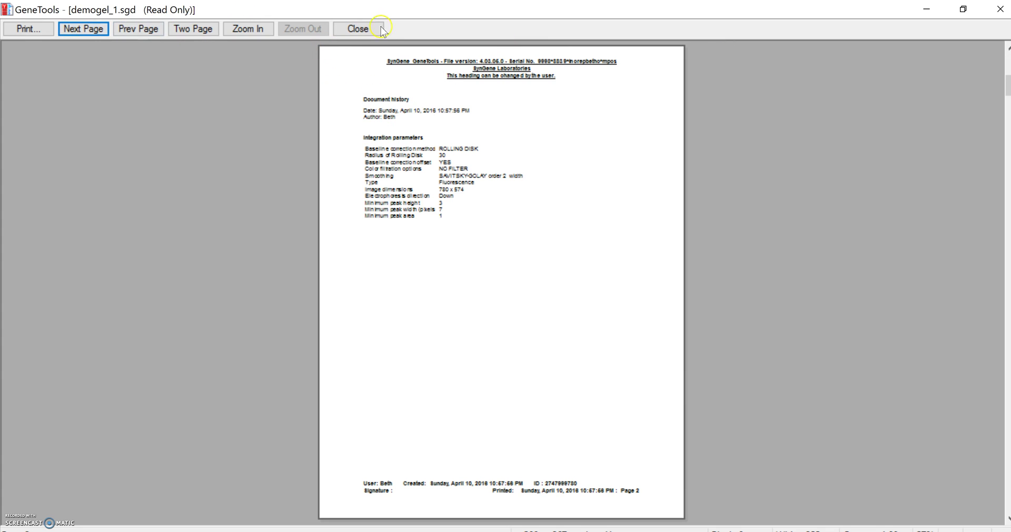
{"action": "left_click", "coordinate": [358, 29]}
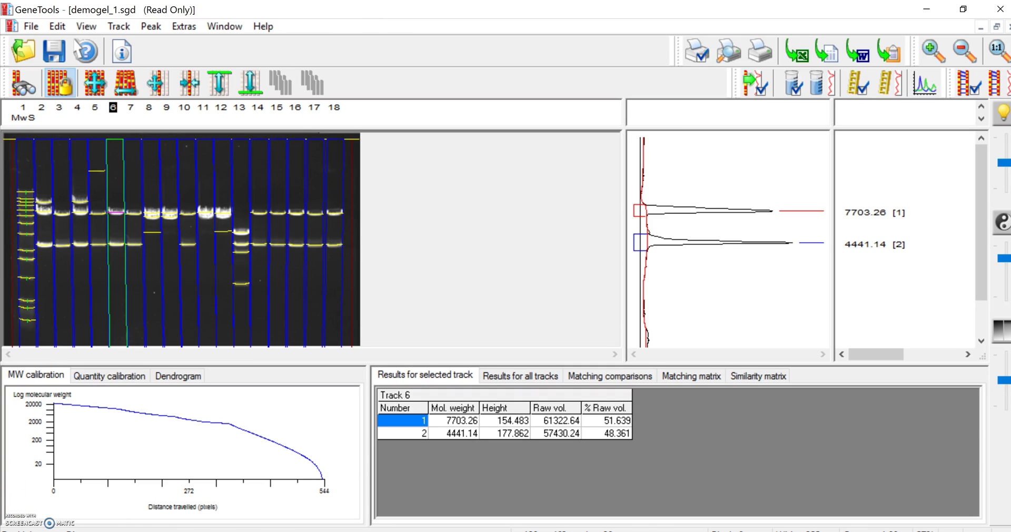